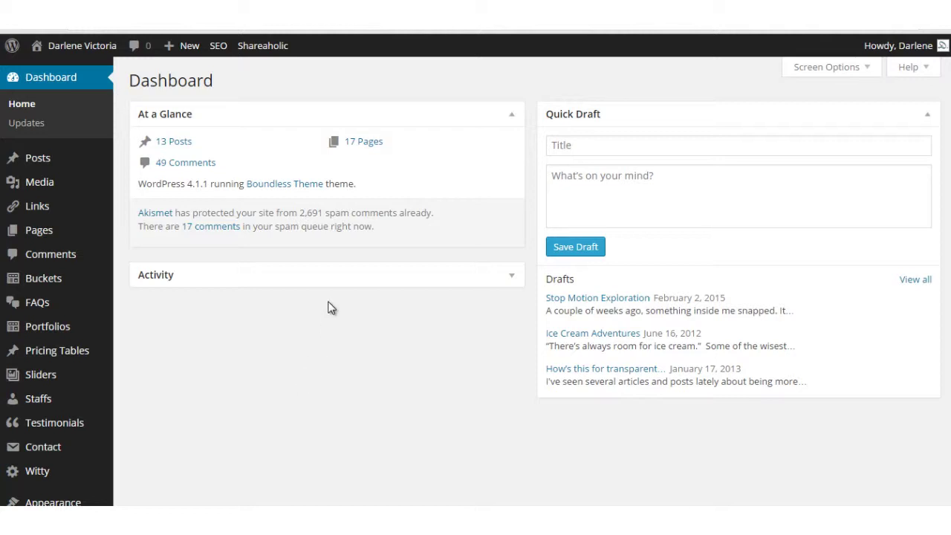
Step: Go to Appearance > Themes to list the six installed themes, with Boundless Theme active
scroll(330, 309, down, 1)
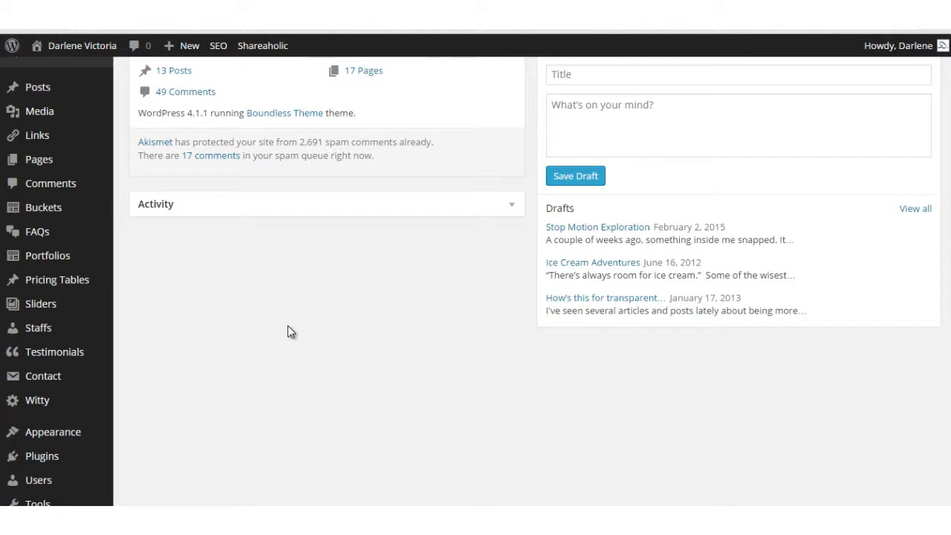
scroll(287, 328, up, 1)
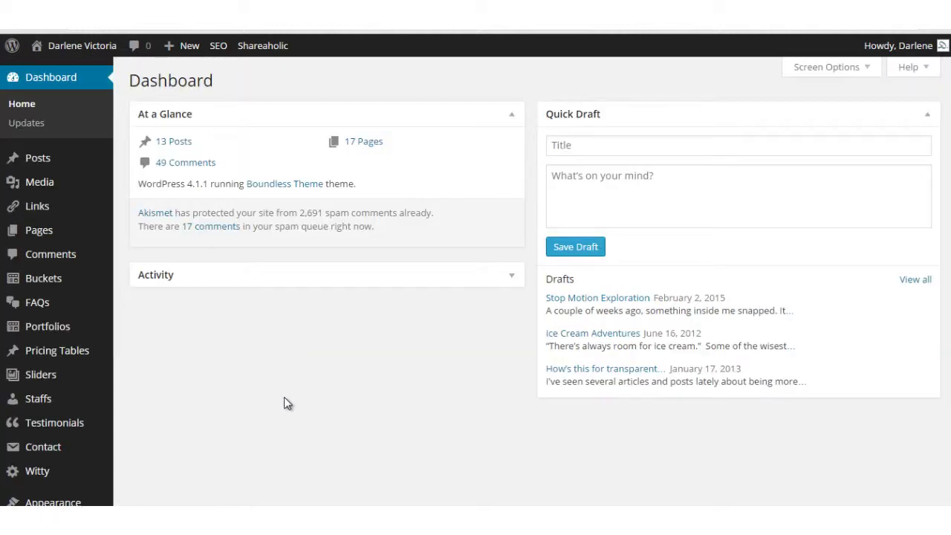
scroll(294, 386, down, 3)
mouse_move(79, 285)
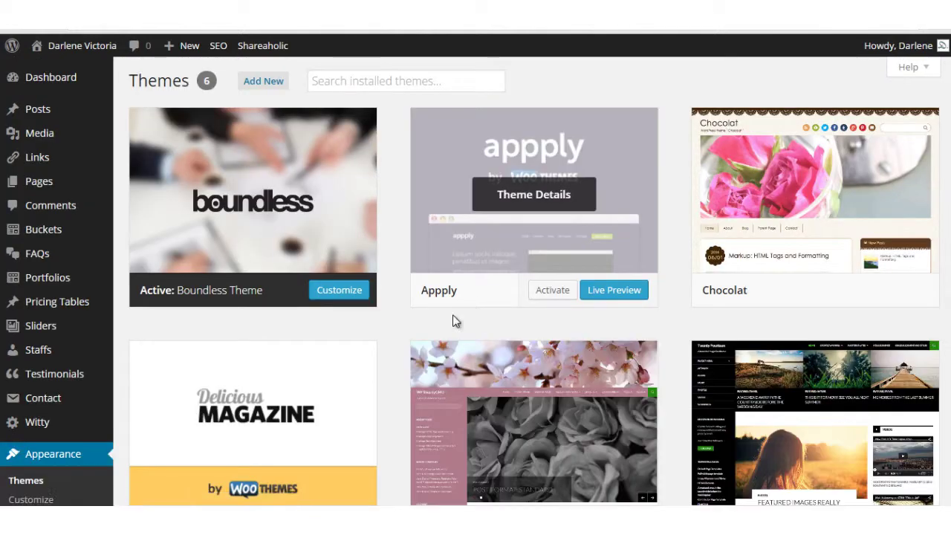
Step: Open Add New Themes to show featured themes like Tikva, OmaGue and HopScotch
click(265, 85)
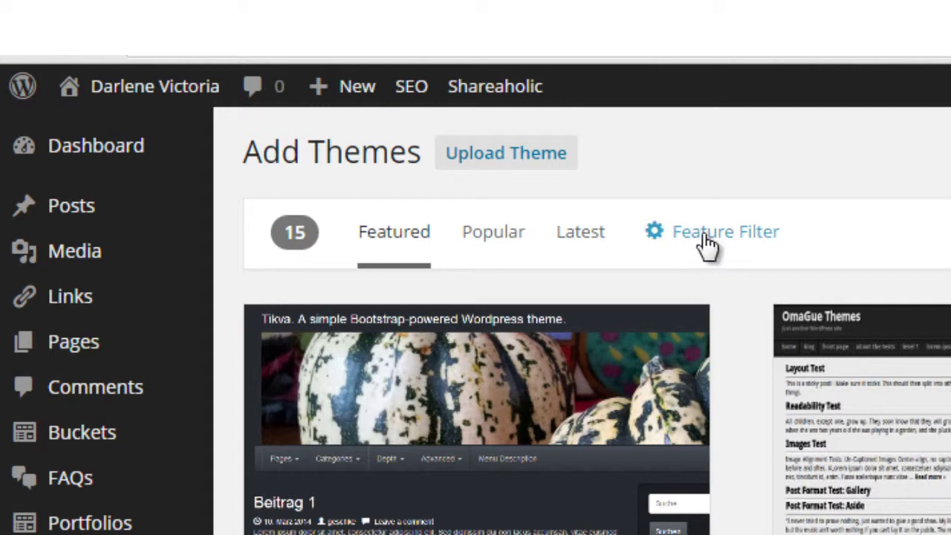
Step: Open the Feature Filter panel and tick Left Sidebar under Layout
click(706, 238)
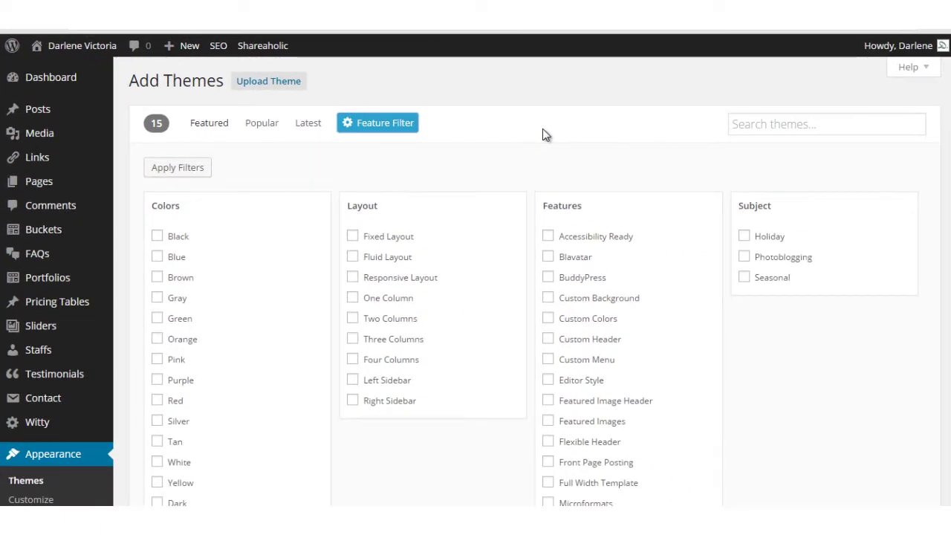
scroll(240, 217, down, 1)
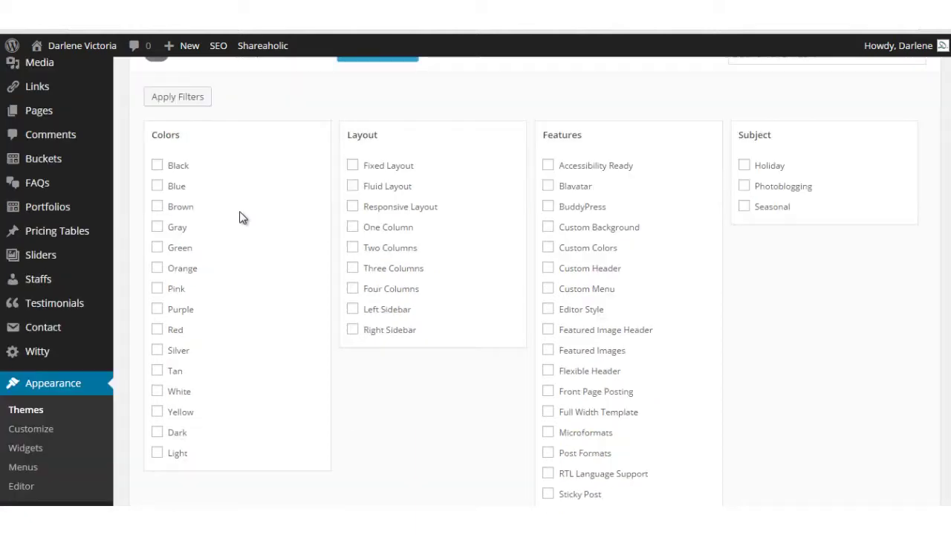
scroll(239, 238, down, 1)
scroll(238, 248, up, 2)
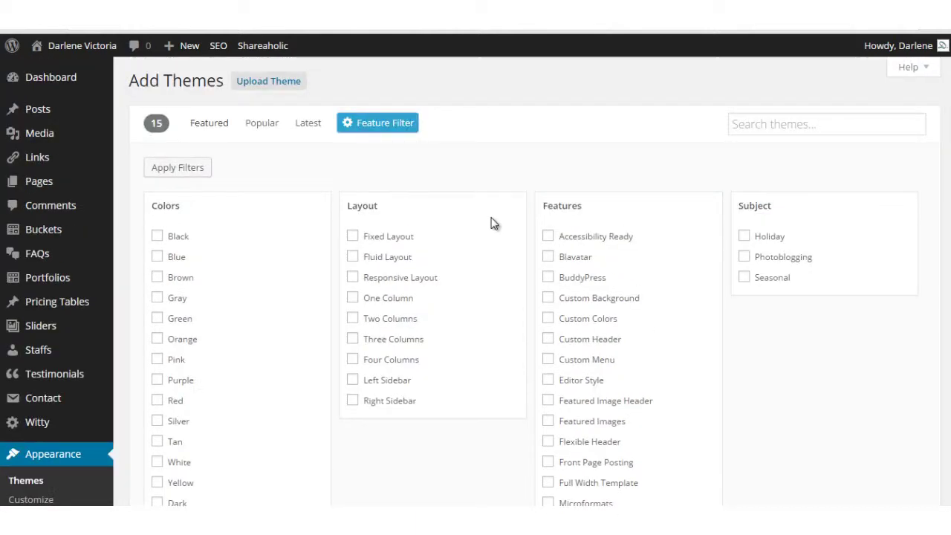
scroll(644, 238, down, 1)
scroll(643, 238, up, 1)
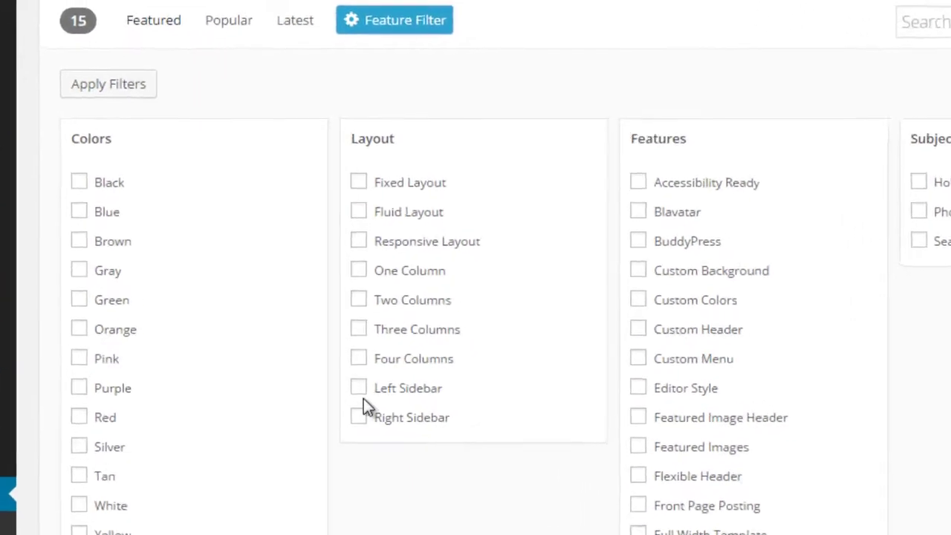
click(360, 391)
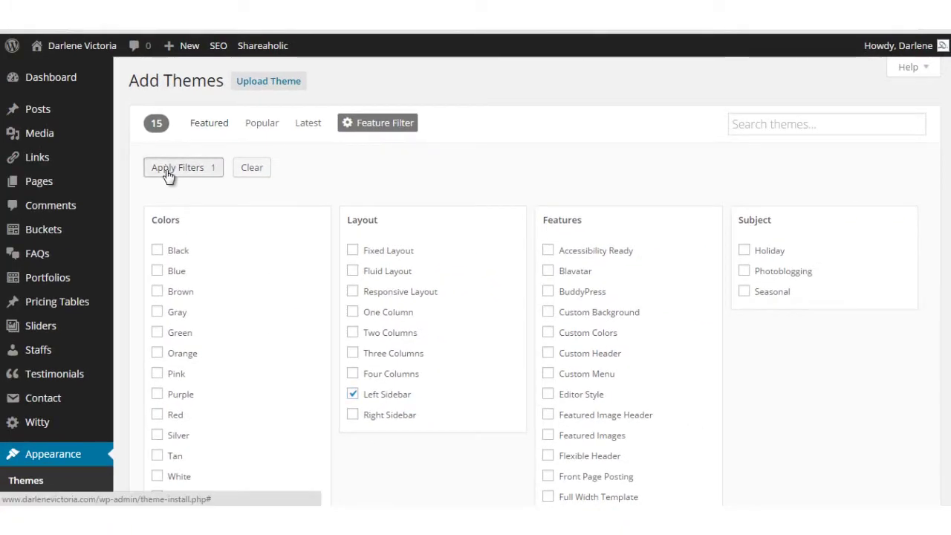
Step: Apply the Left Sidebar filter and scroll the 497 results down to the Central theme
click(177, 169)
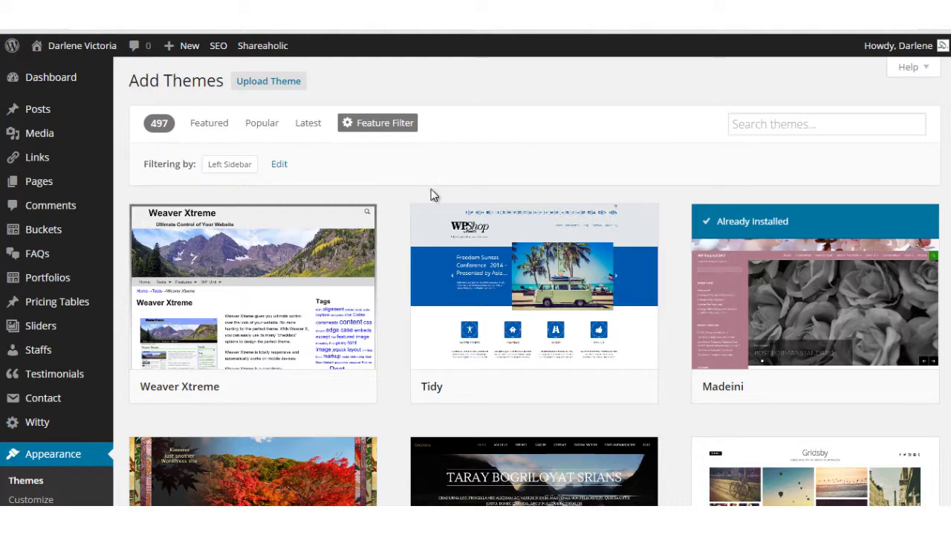
scroll(618, 128, down, 2)
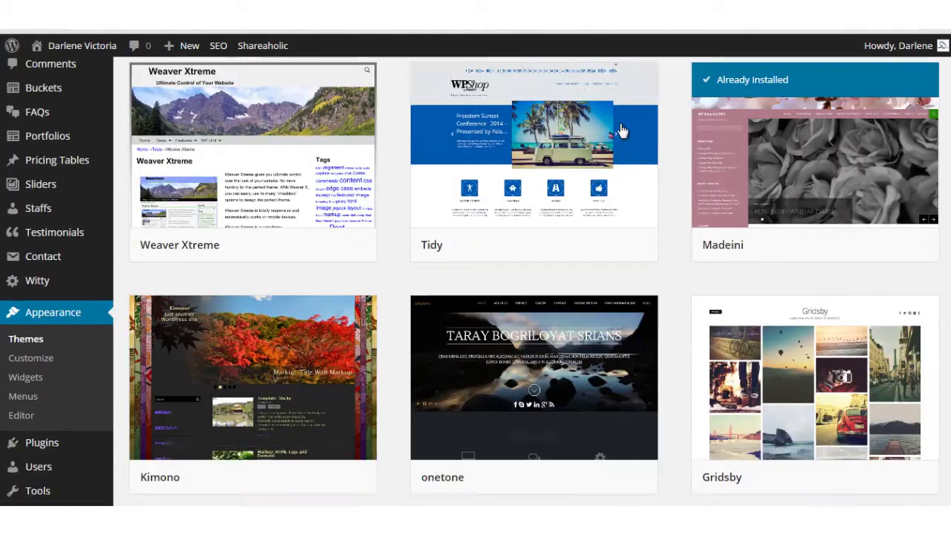
scroll(622, 128, down, 2)
scroll(676, 193, down, 3)
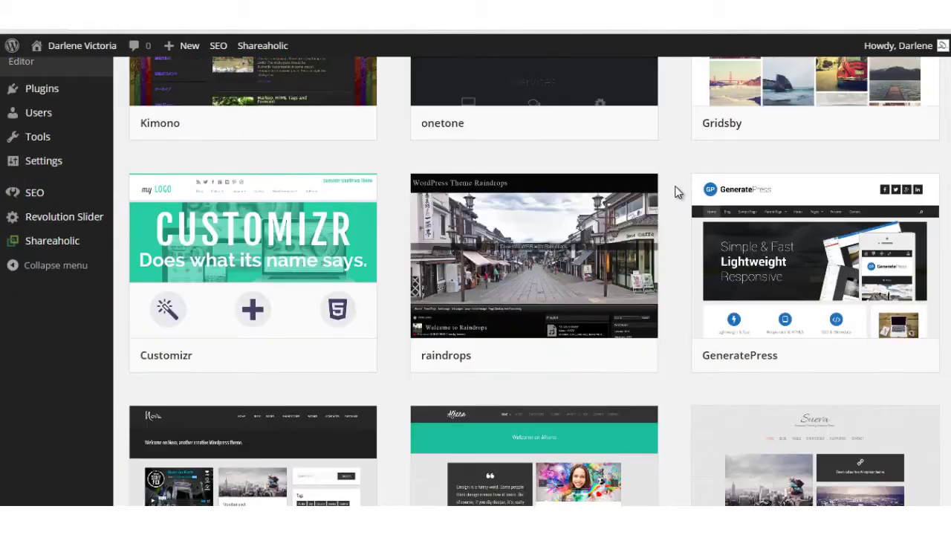
scroll(677, 191, down, 5)
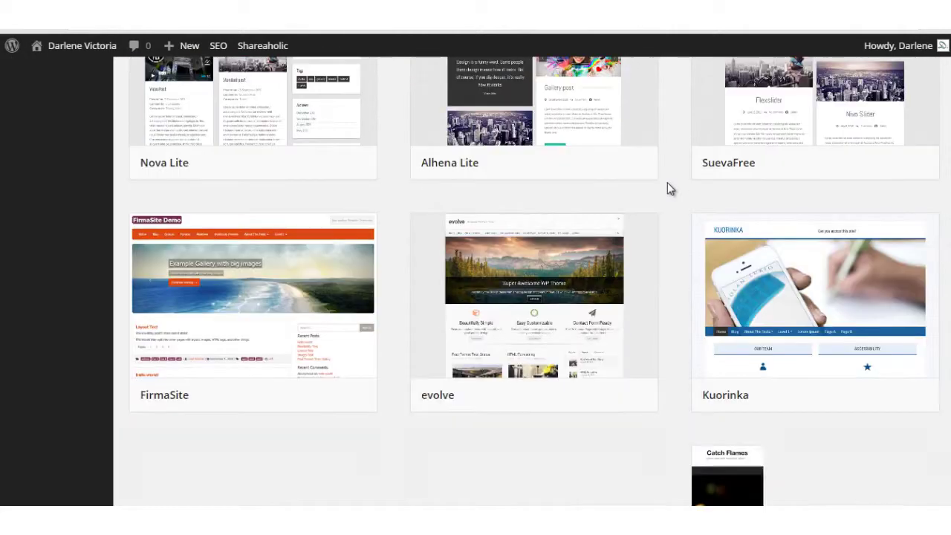
scroll(668, 184, down, 5)
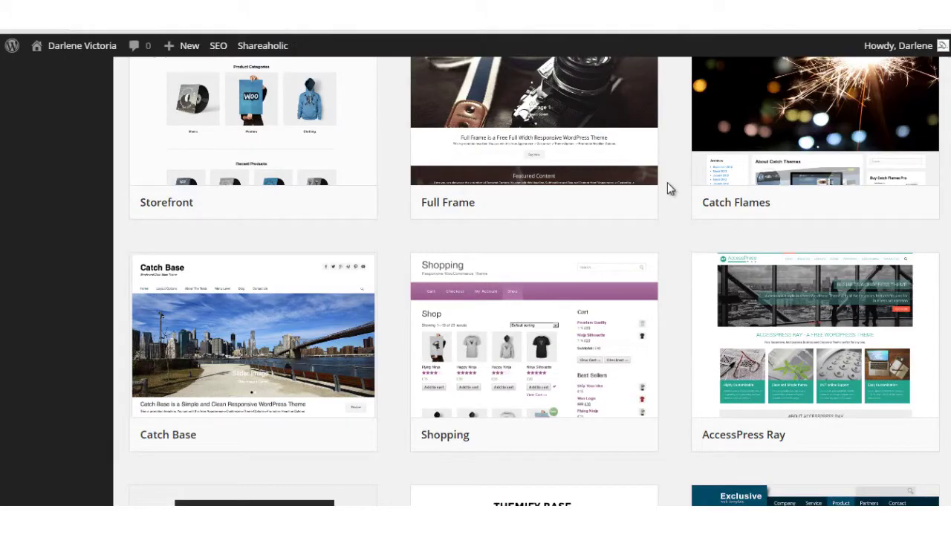
scroll(666, 179, down, 3)
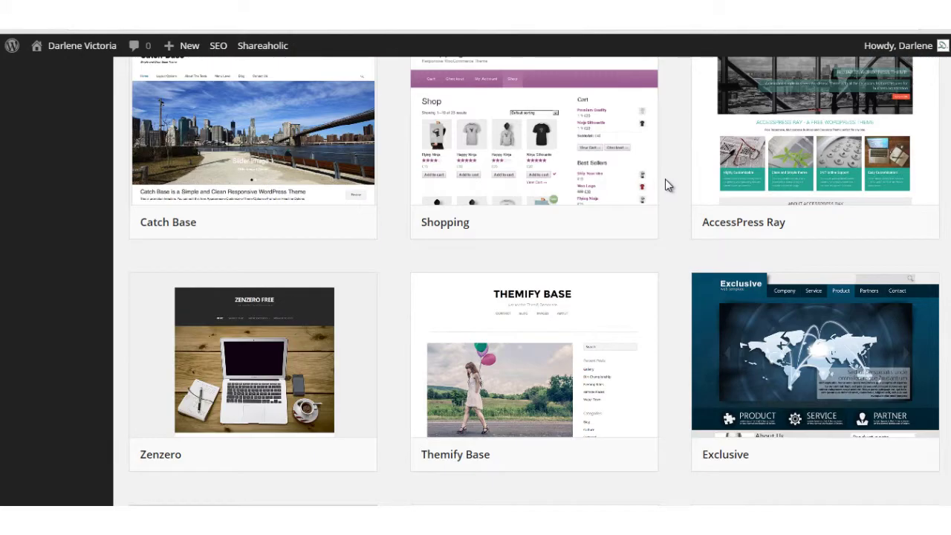
scroll(665, 179, down, 1)
scroll(665, 179, down, 2)
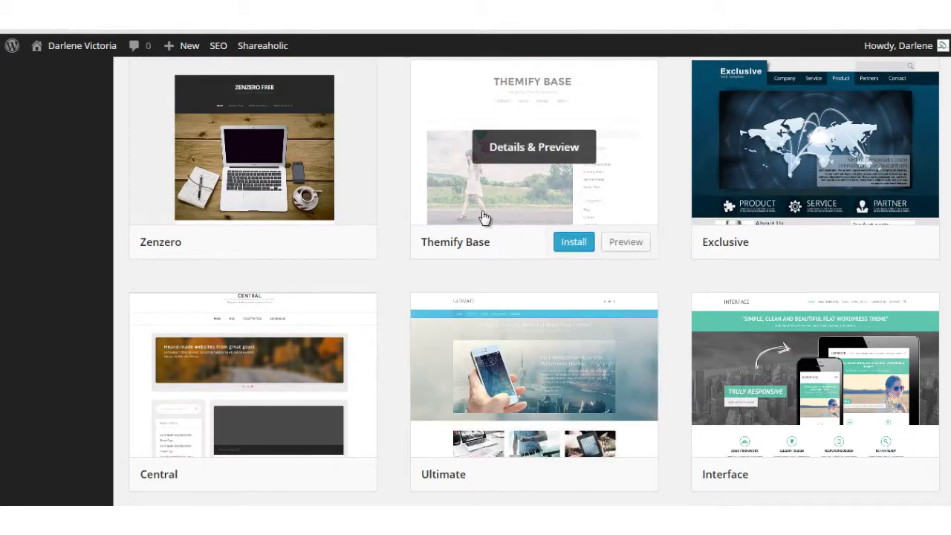
scroll(442, 268, down, 1)
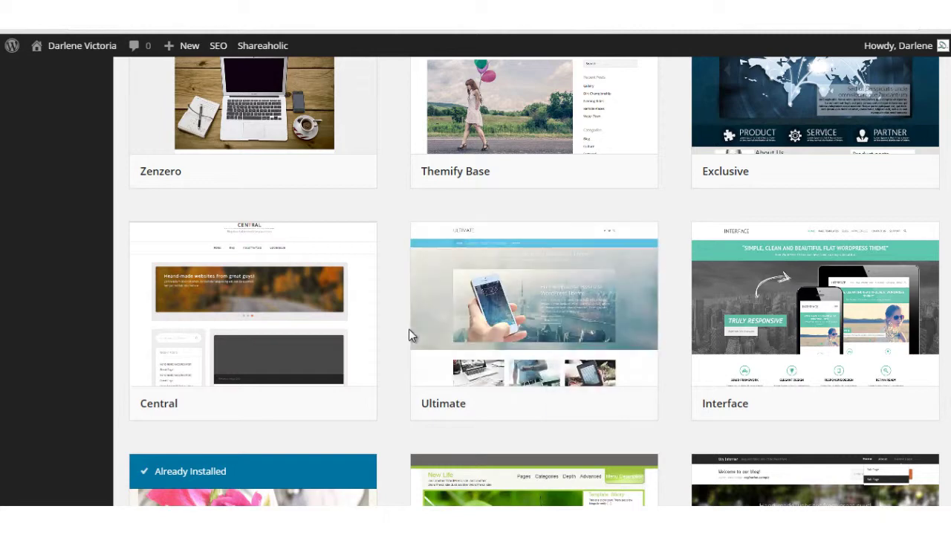
mouse_move(299, 272)
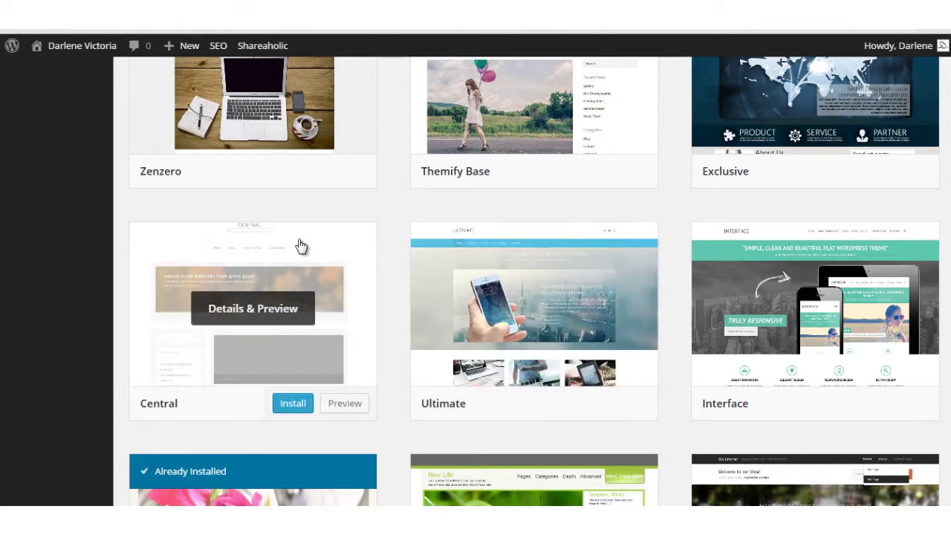
scroll(189, 324, down, 1)
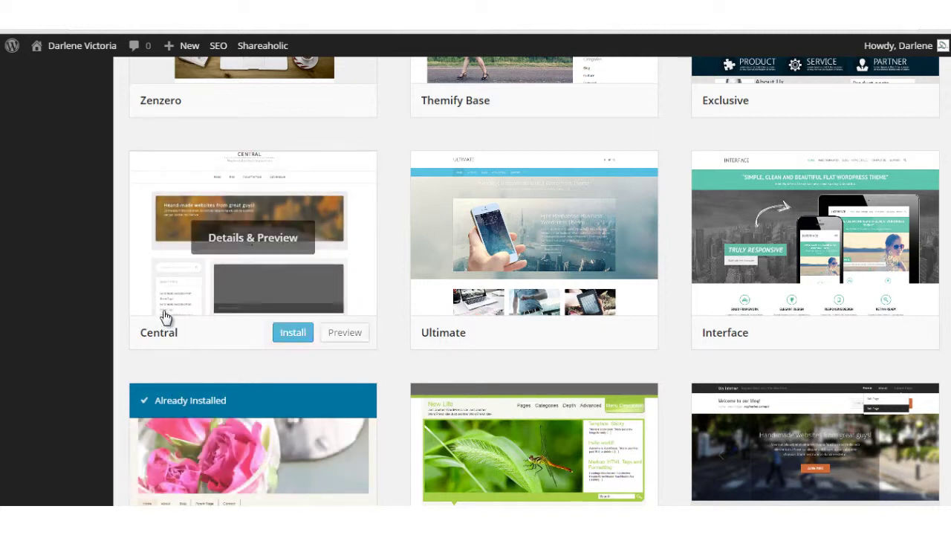
Step: Show Central's details and demo preview, scrolling through its description and sample blog pages
click(283, 245)
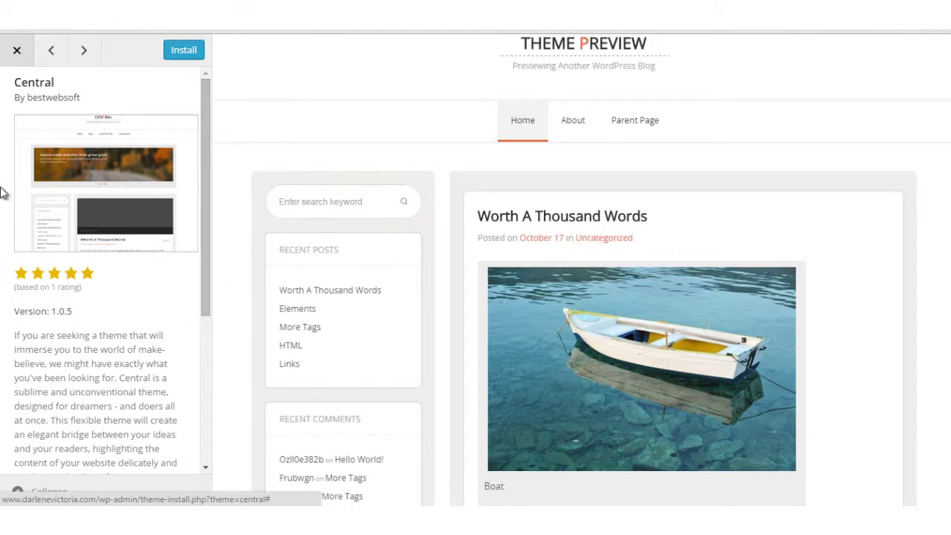
scroll(15, 282, down, 3)
scroll(15, 286, down, 1)
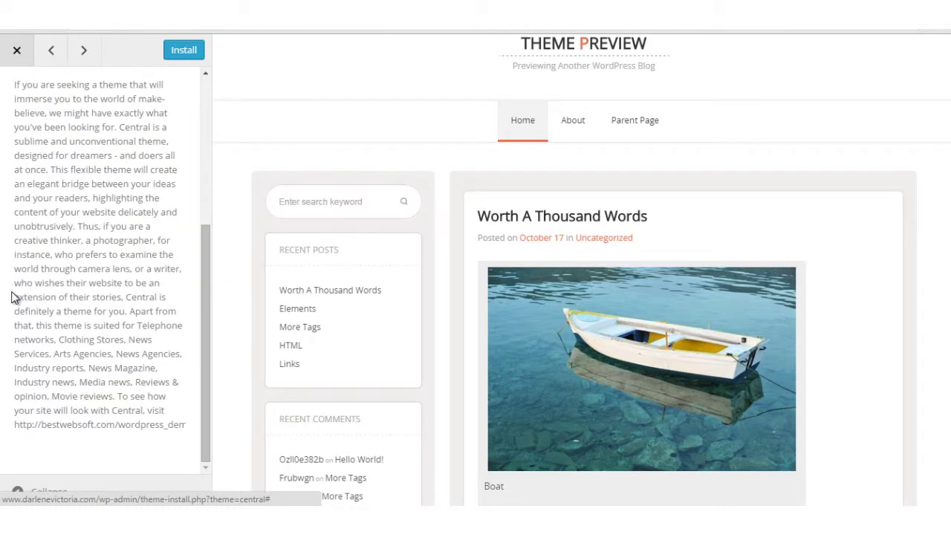
scroll(17, 291, up, 5)
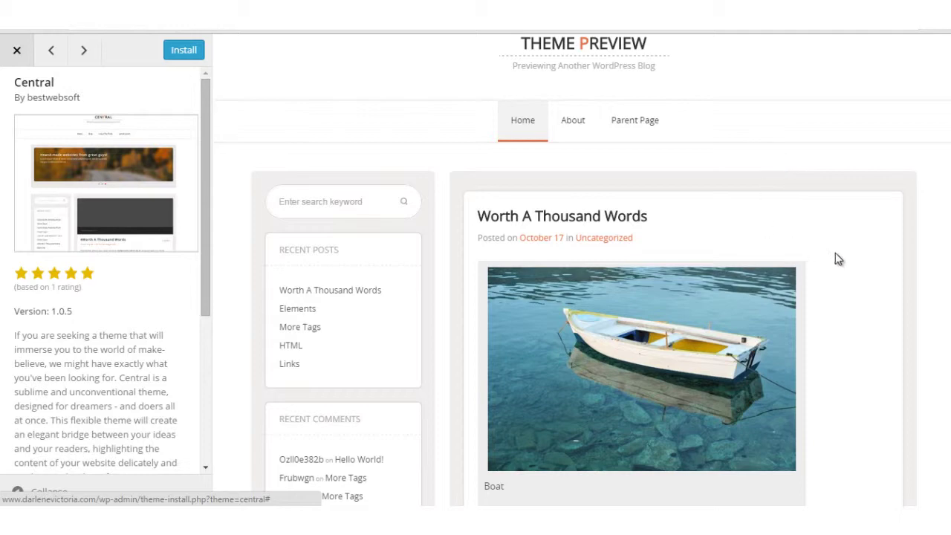
scroll(462, 202, down, 5)
scroll(460, 205, down, 7)
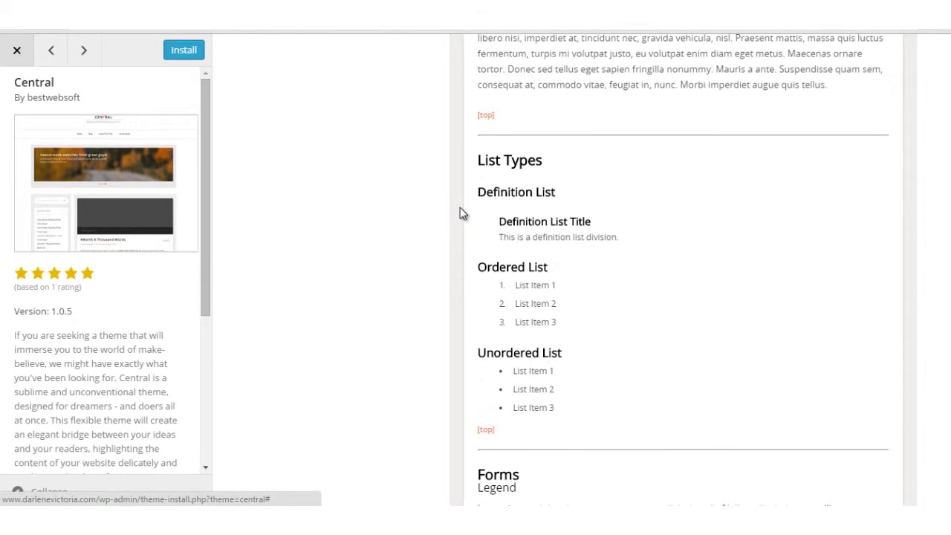
scroll(457, 207, up, 13)
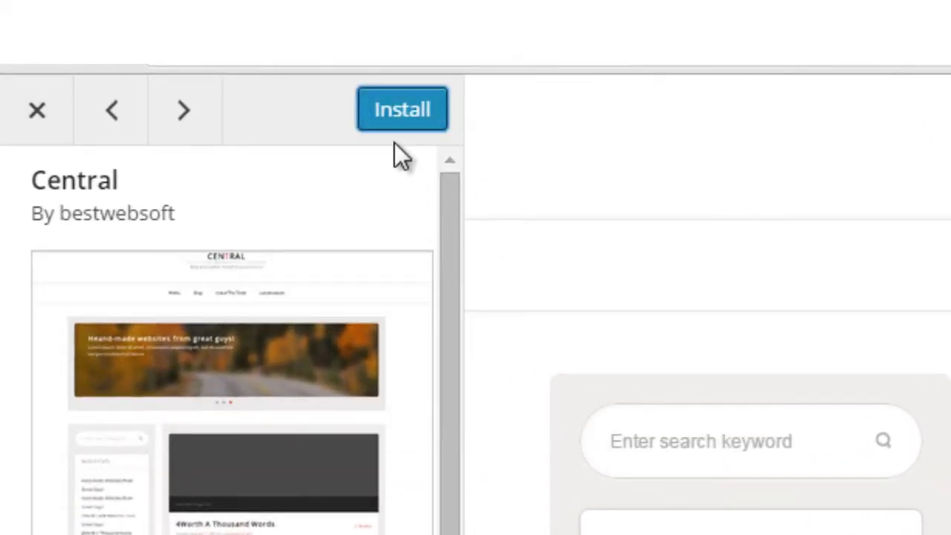
Step: Install the Central 1.0.5 theme from its preview sidebar
click(402, 109)
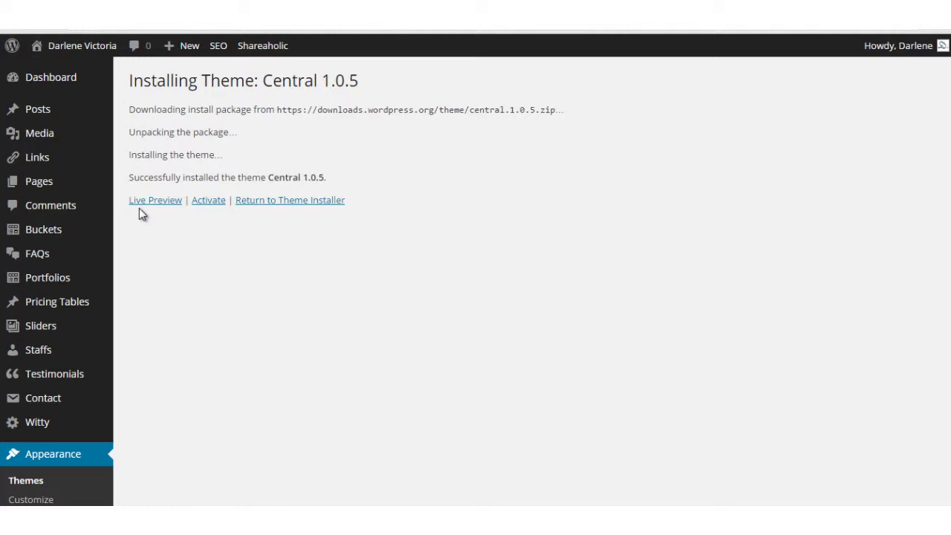
Step: Live-preview the site's own home page and menus with the newly installed Central theme
click(161, 203)
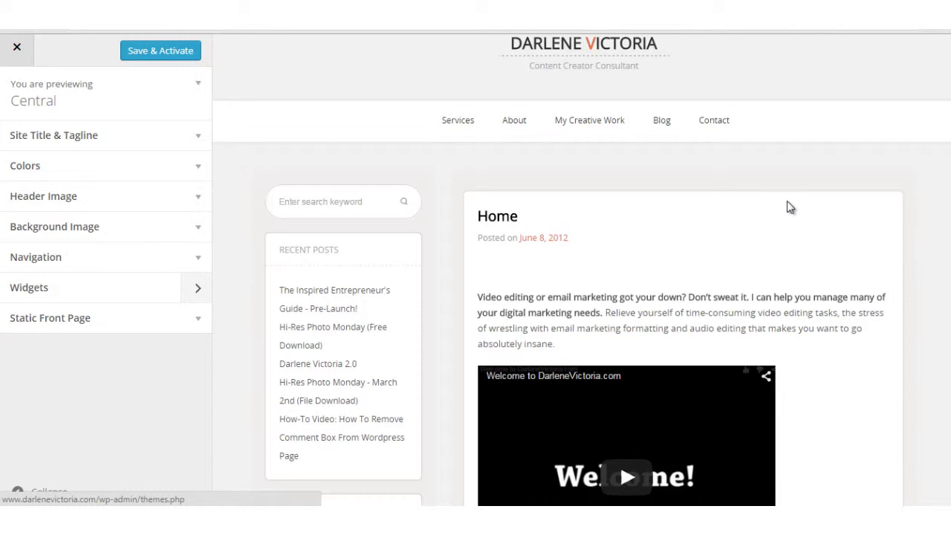
scroll(788, 202, down, 10)
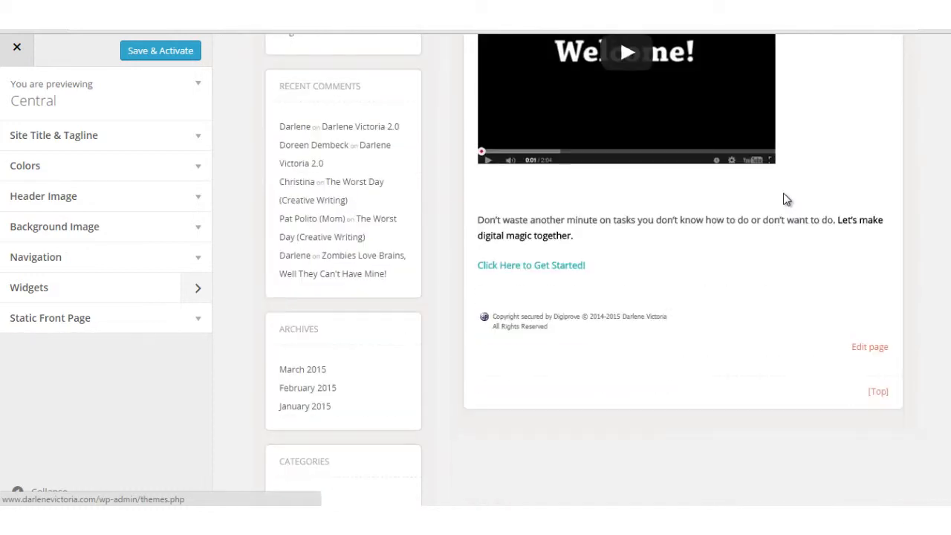
scroll(783, 200, down, 1)
scroll(781, 195, up, 12)
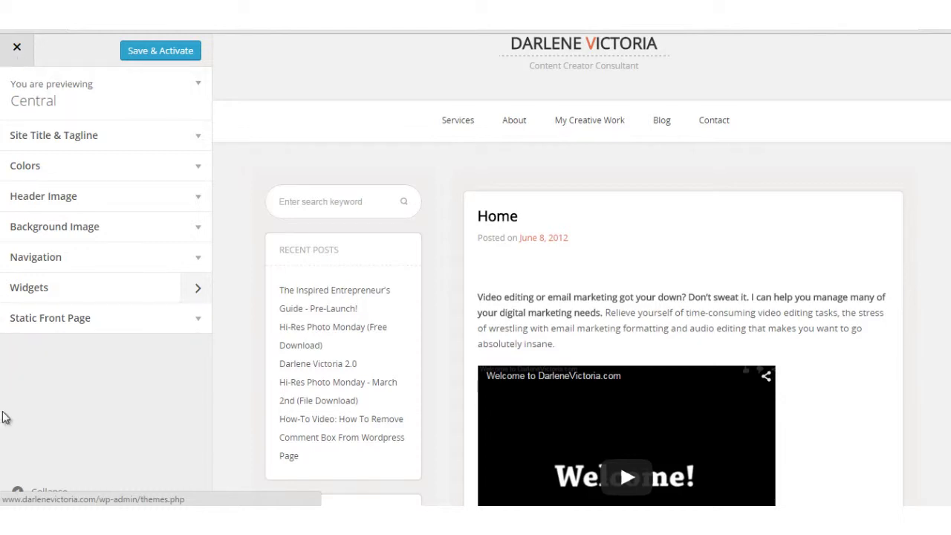
Step: Close the Central customizer preview and return to the theme installer
click(15, 49)
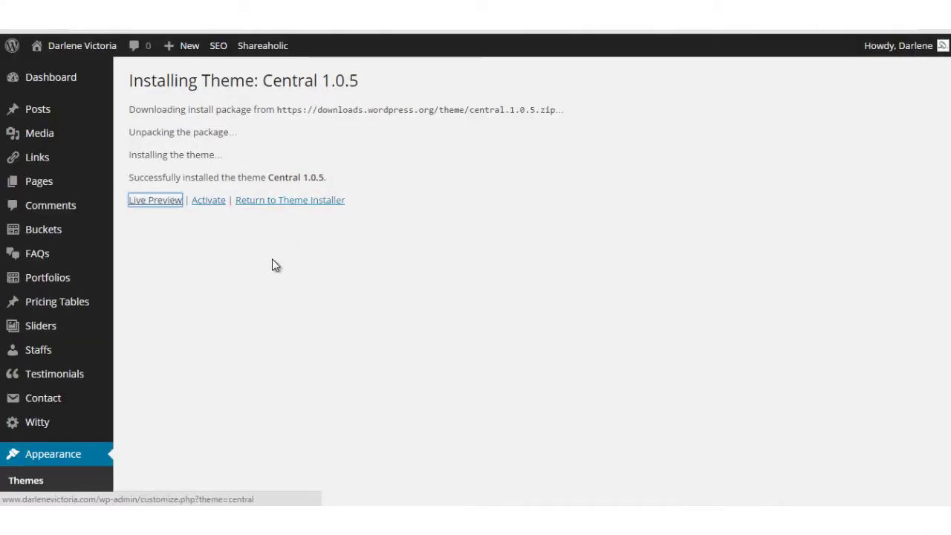
click(314, 203)
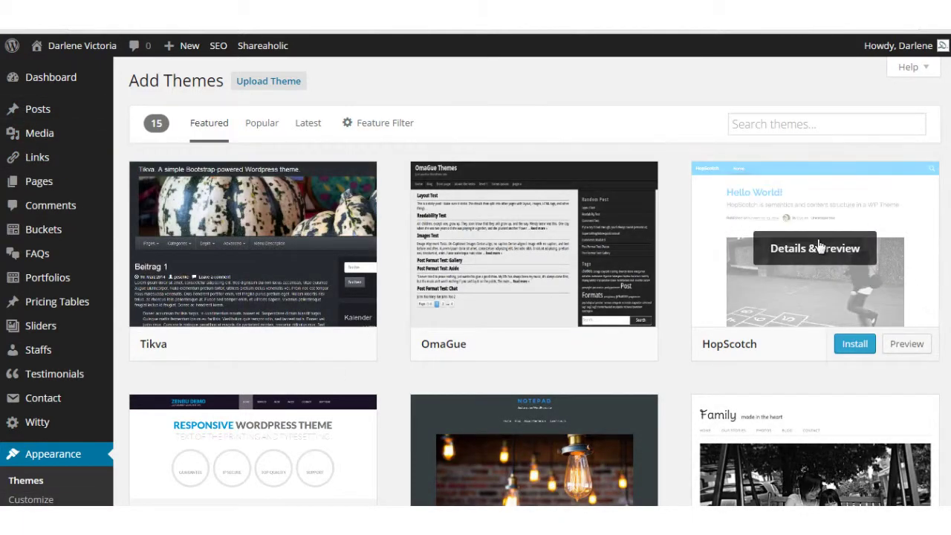
scroll(666, 103, down, 2)
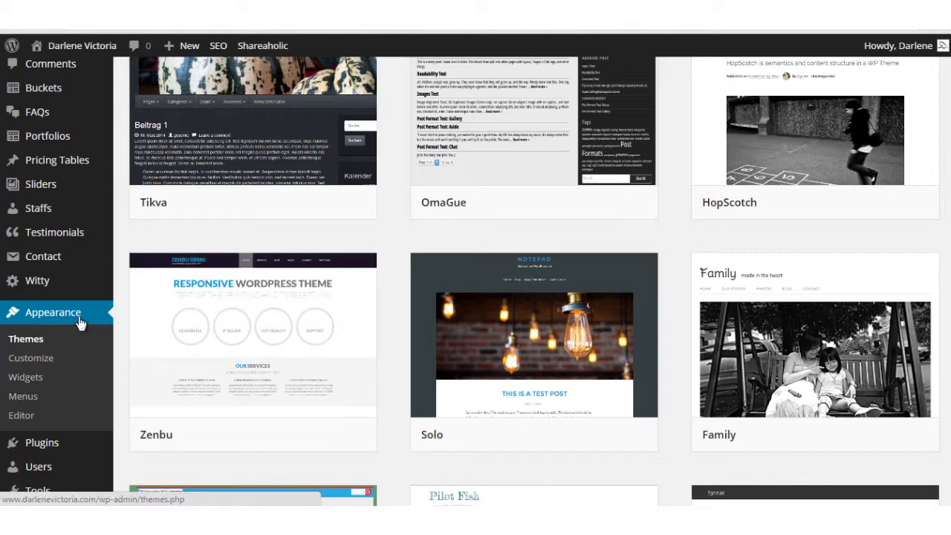
Step: Review the installed themes list, confirming Boundless is still active and Central inactive
click(33, 340)
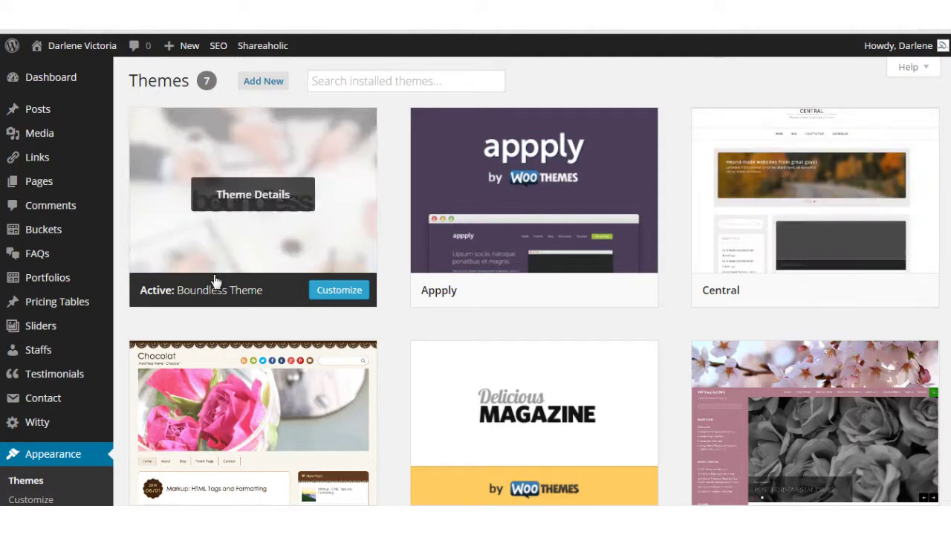
scroll(509, 335, down, 5)
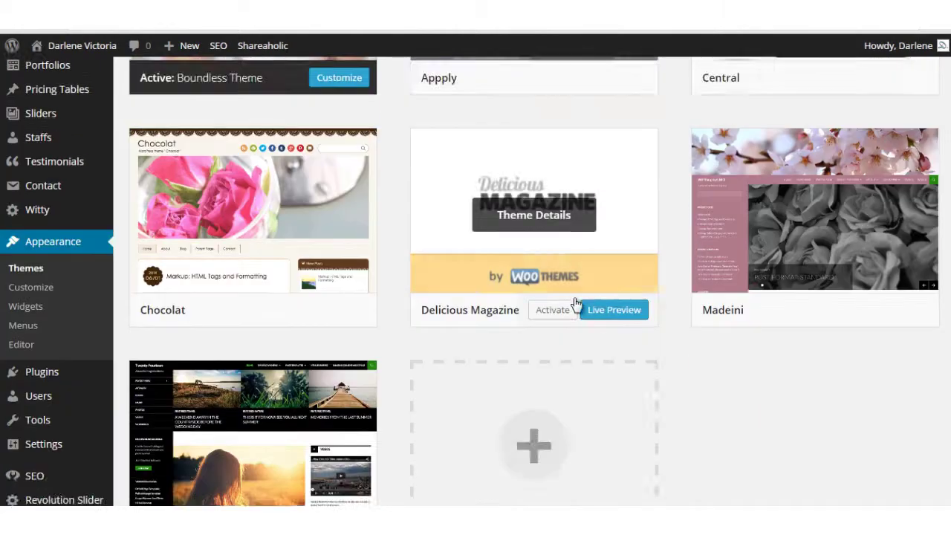
scroll(851, 375, up, 3)
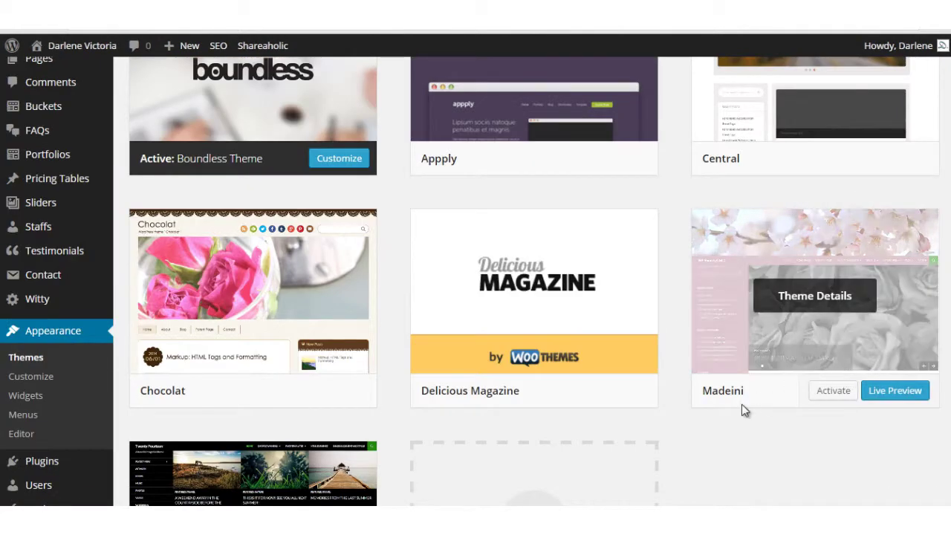
scroll(711, 457, up, 2)
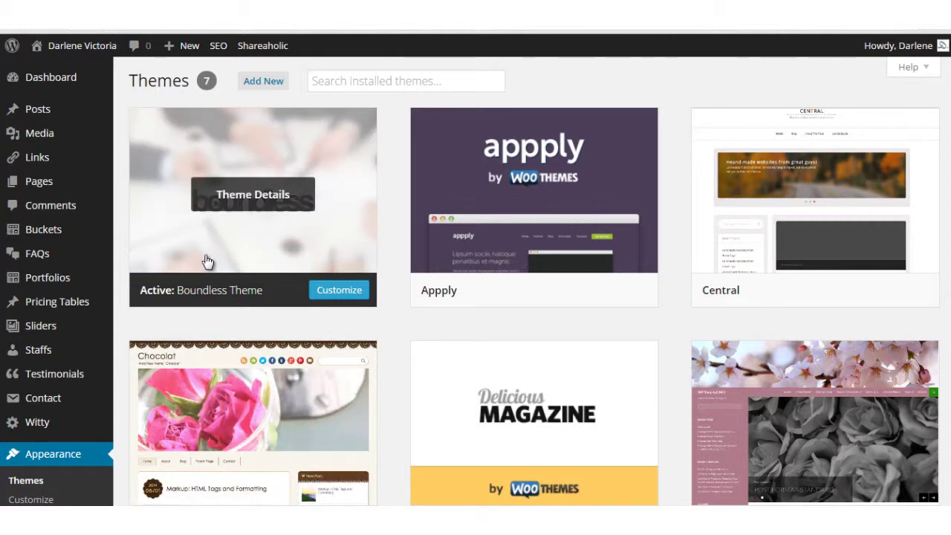
scroll(356, 351, down, 4)
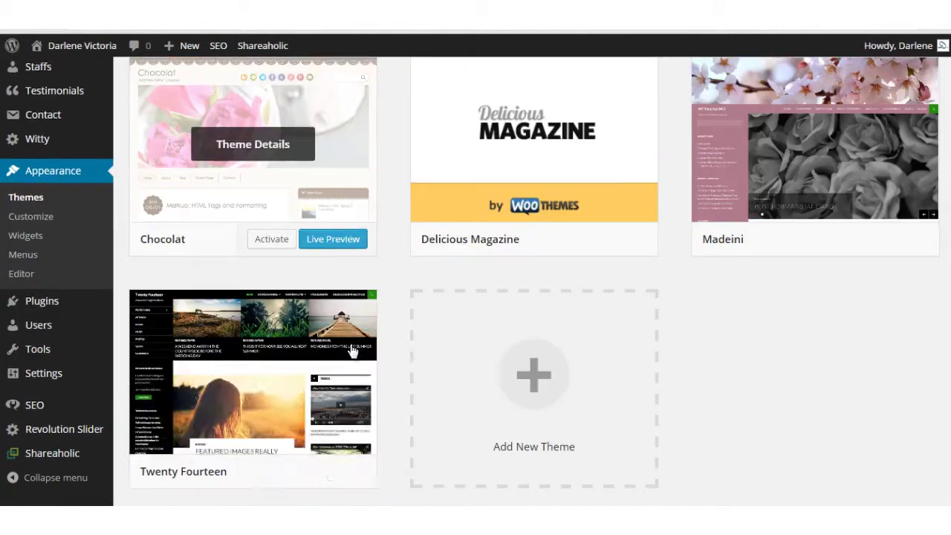
scroll(892, 411, up, 4)
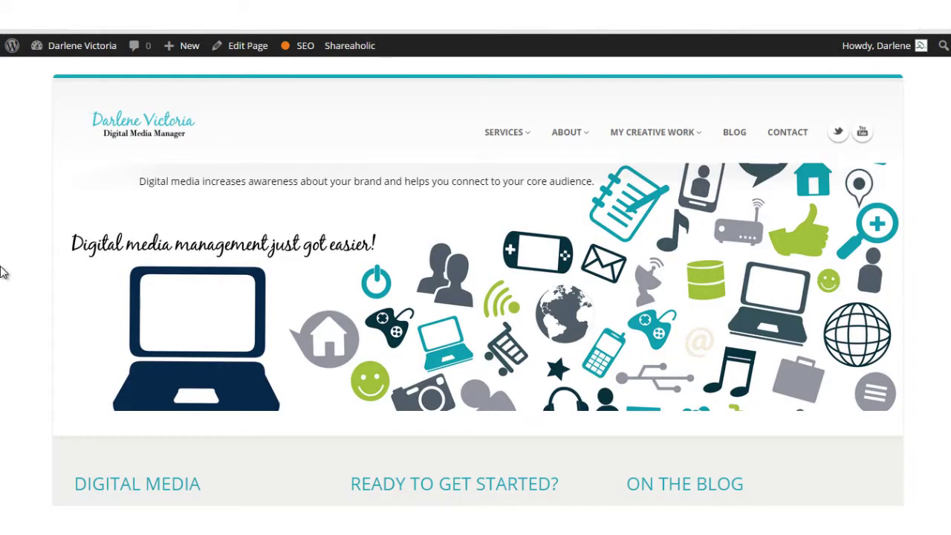
scroll(933, 331, down, 8)
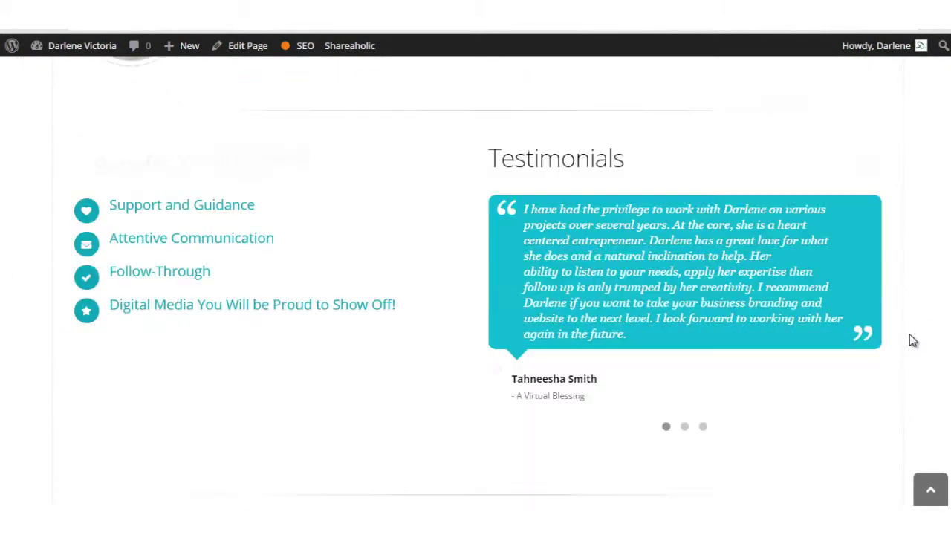
scroll(907, 334, up, 8)
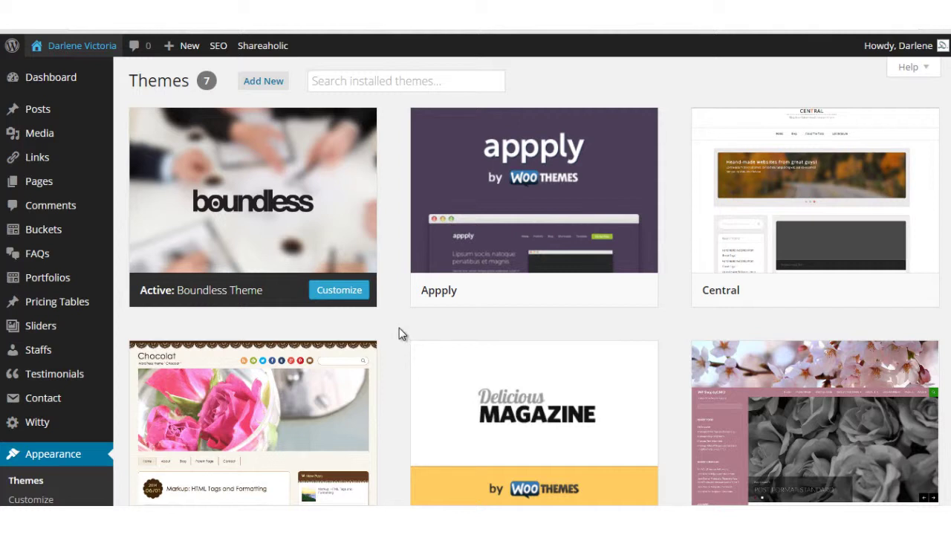
Step: Reload the installed themes list, then go to the Add Themes page
scroll(399, 332, down, 2)
scroll(396, 329, down, 1)
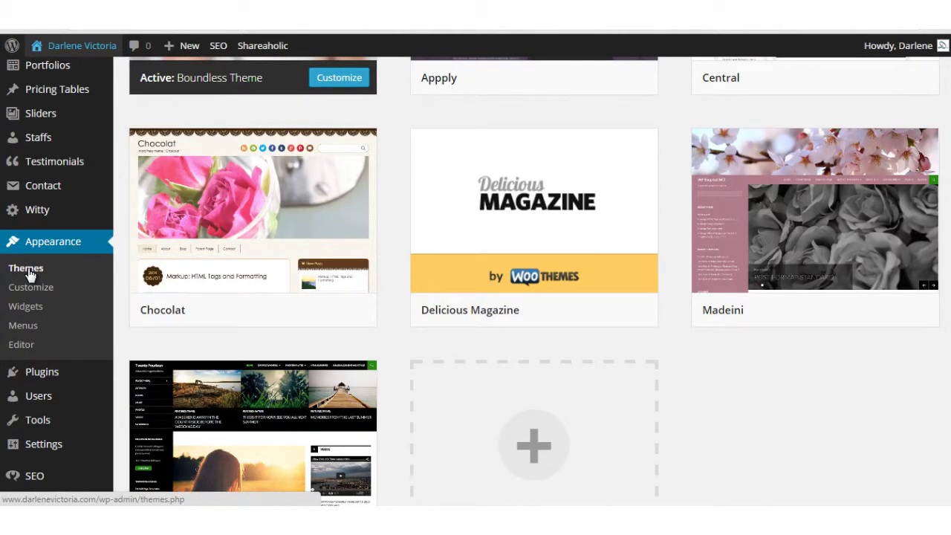
click(589, 471)
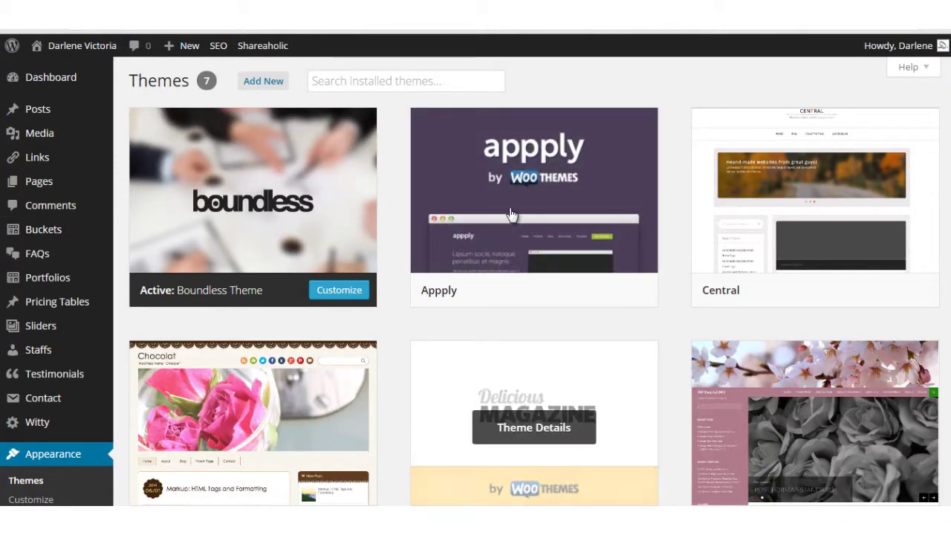
click(266, 83)
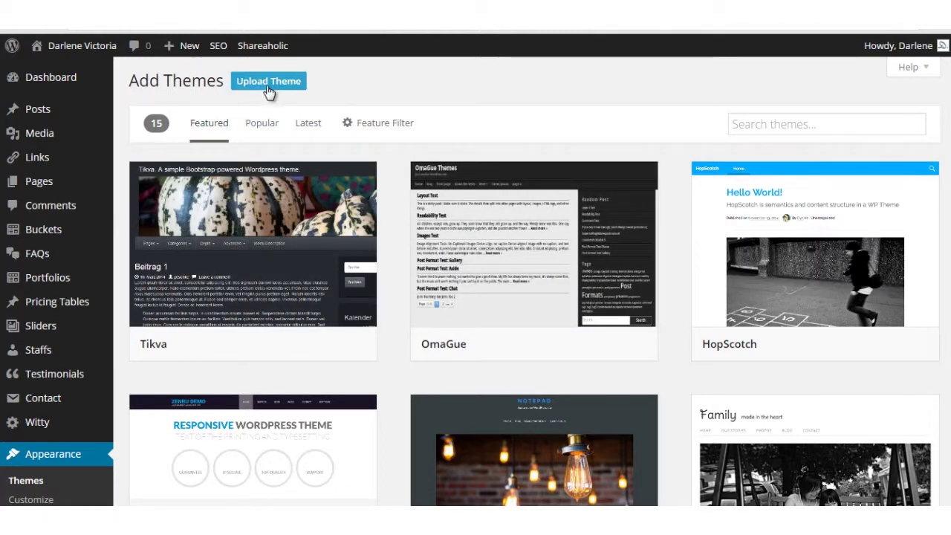
Step: Upload crisp.zip through Upload Theme and install it
click(268, 85)
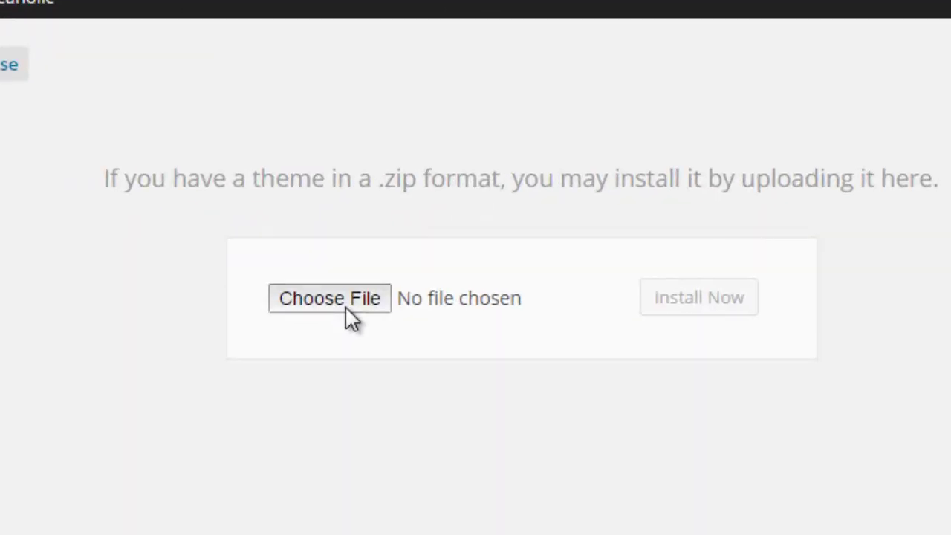
click(347, 308)
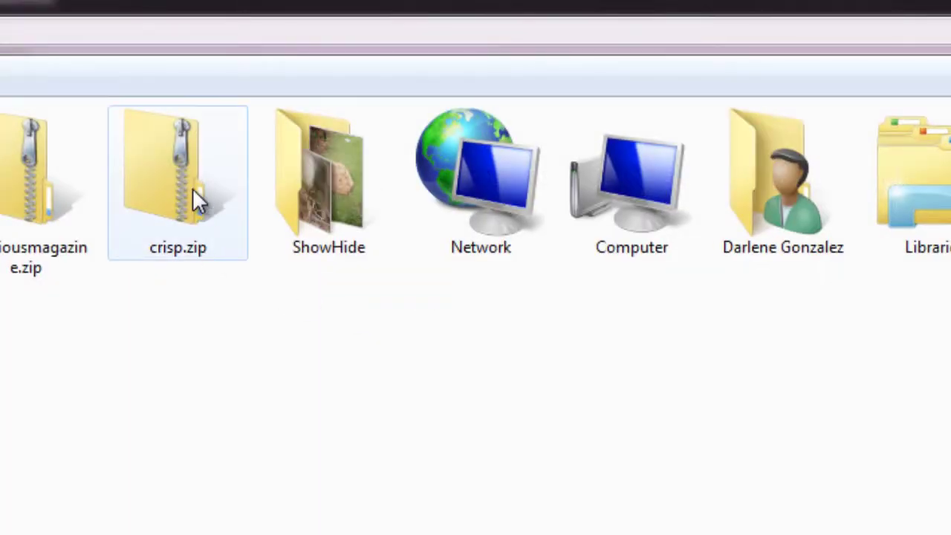
click(197, 202)
key(Return)
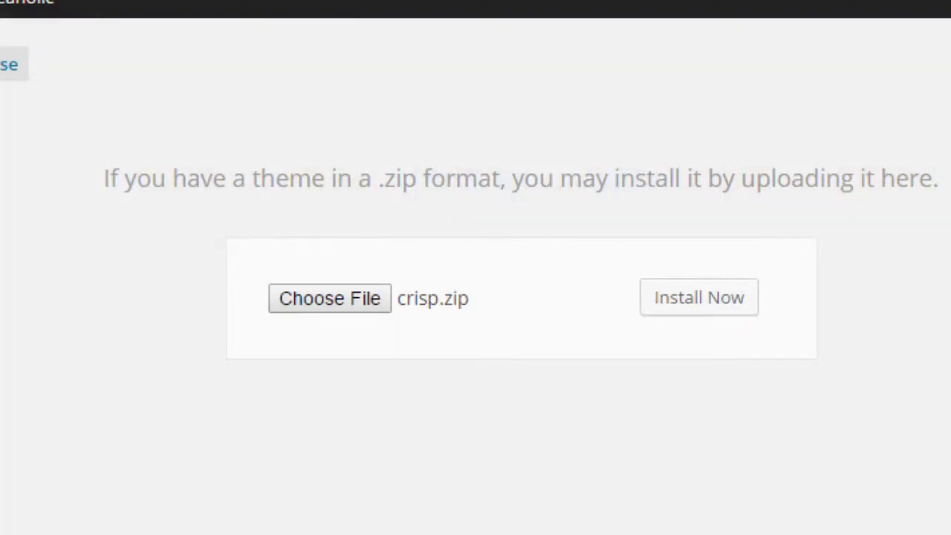
click(701, 306)
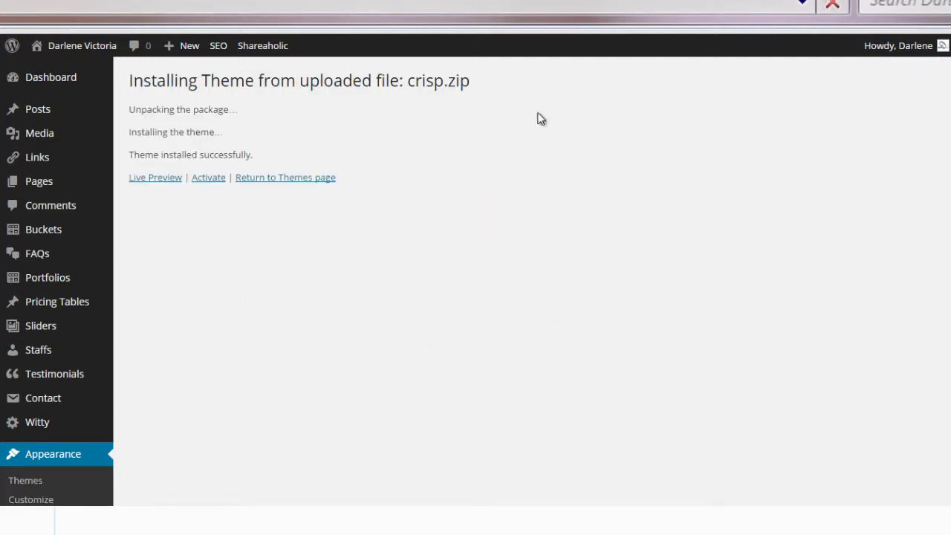
Step: Open Live Preview for the Crisp theme, scroll through it, then view the live Boundless homepage
click(165, 180)
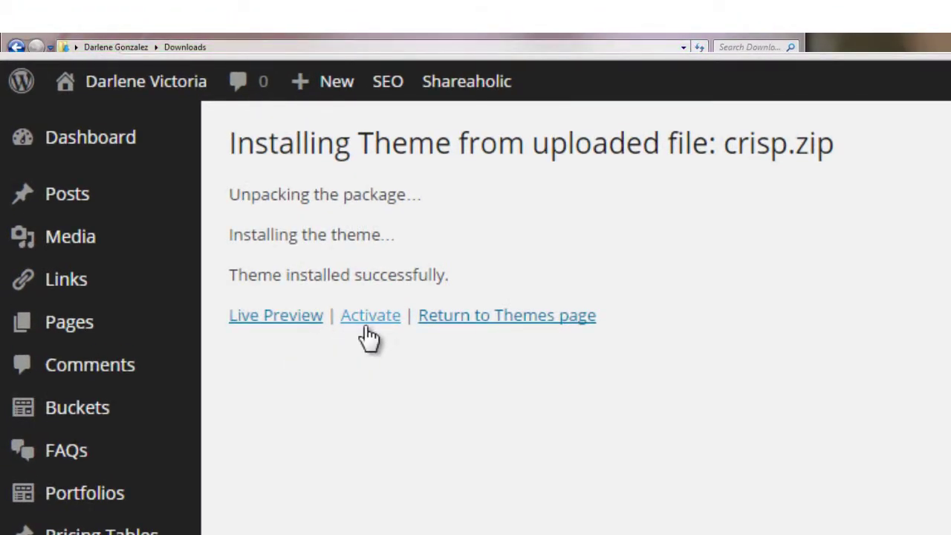
click(547, 327)
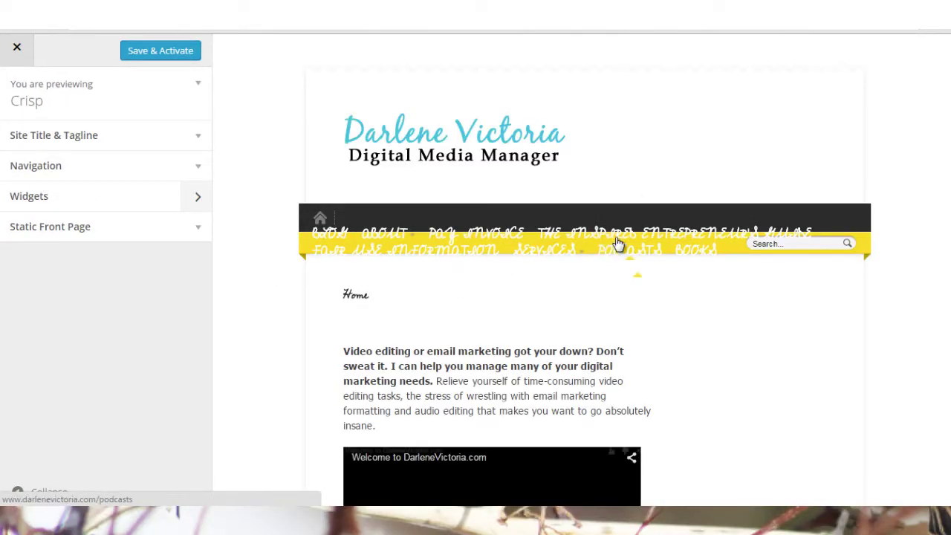
scroll(423, 154, down, 4)
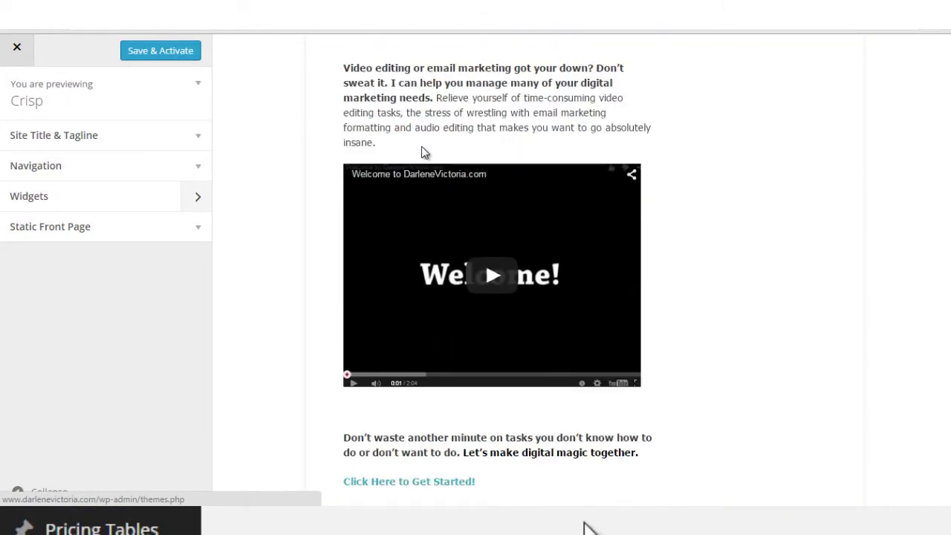
scroll(423, 154, down, 3)
scroll(329, 240, up, 6)
scroll(297, 386, up, 1)
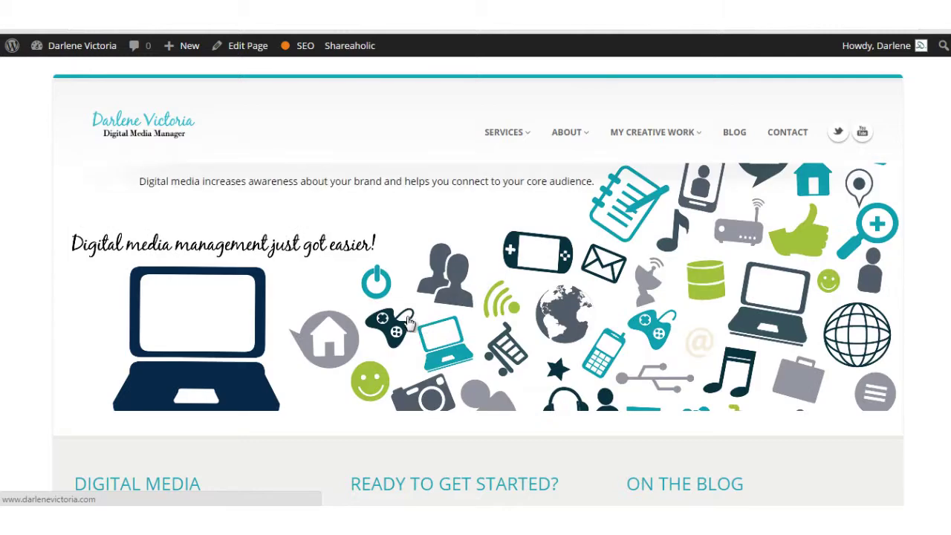
Step: Scroll the live Boundless homepage, then scroll the site's home page in the Crisp customizer preview
scroll(898, 322, down, 10)
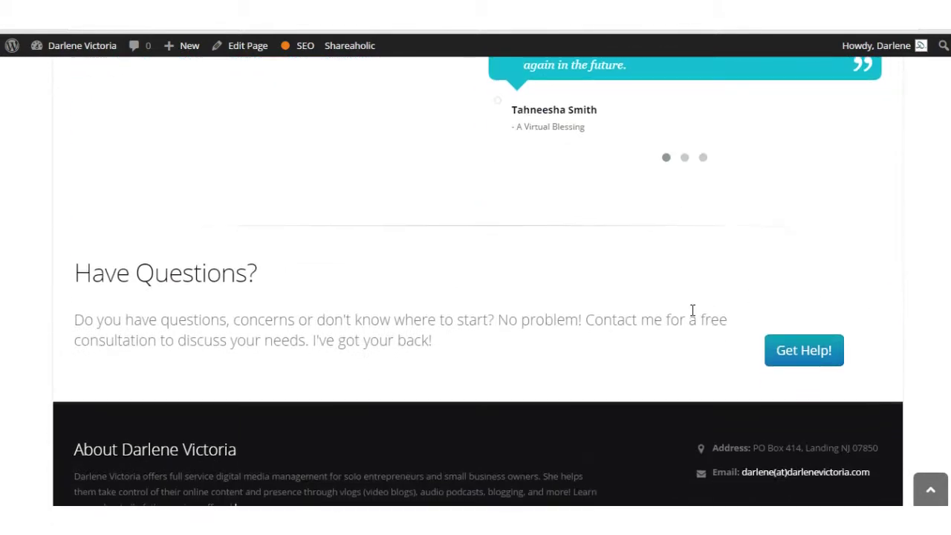
scroll(692, 310, up, 10)
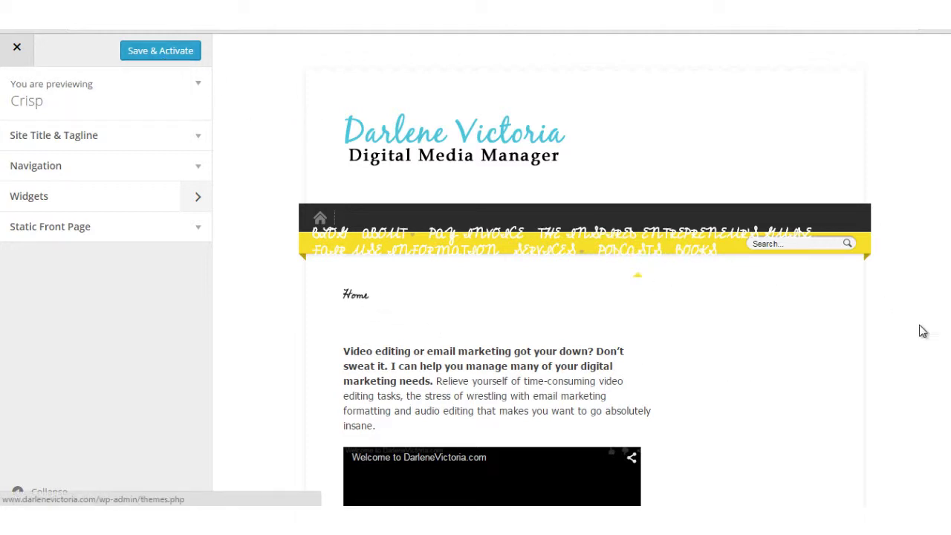
scroll(913, 335, down, 4)
scroll(815, 353, down, 2)
scroll(804, 348, up, 7)
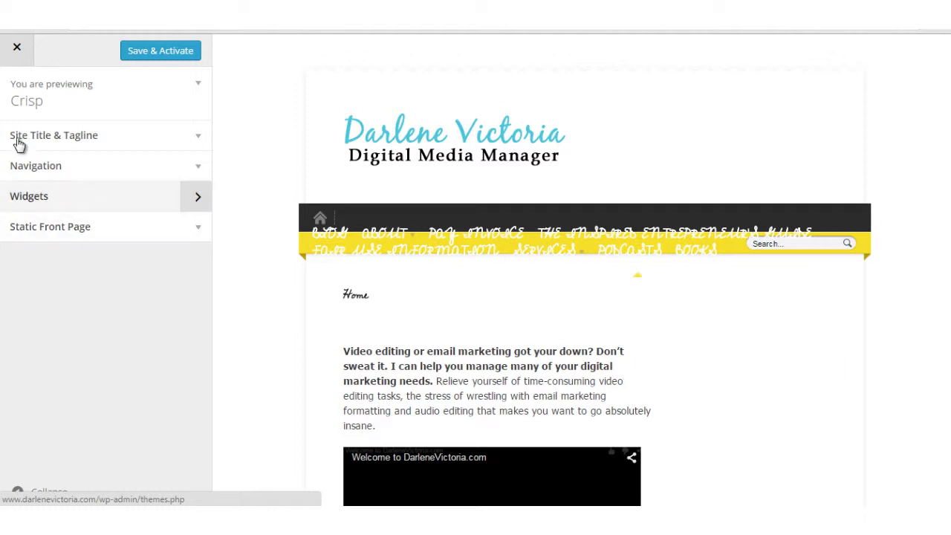
Step: Close the Crisp customizer without activating it and go back to the themes page
click(18, 50)
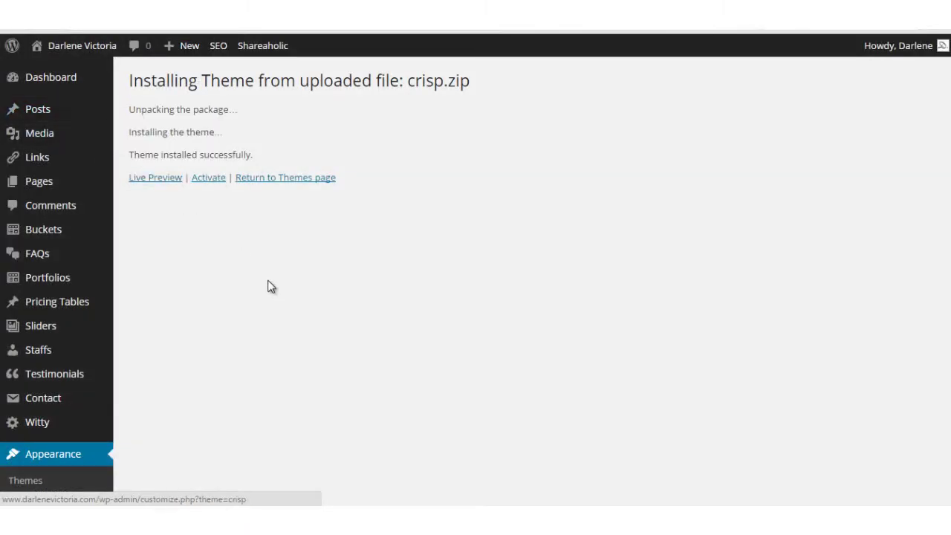
click(282, 178)
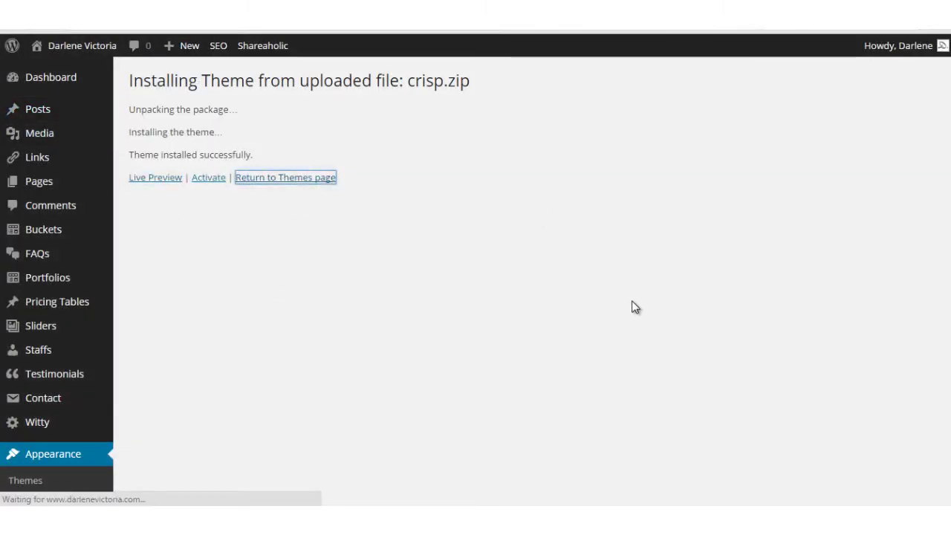